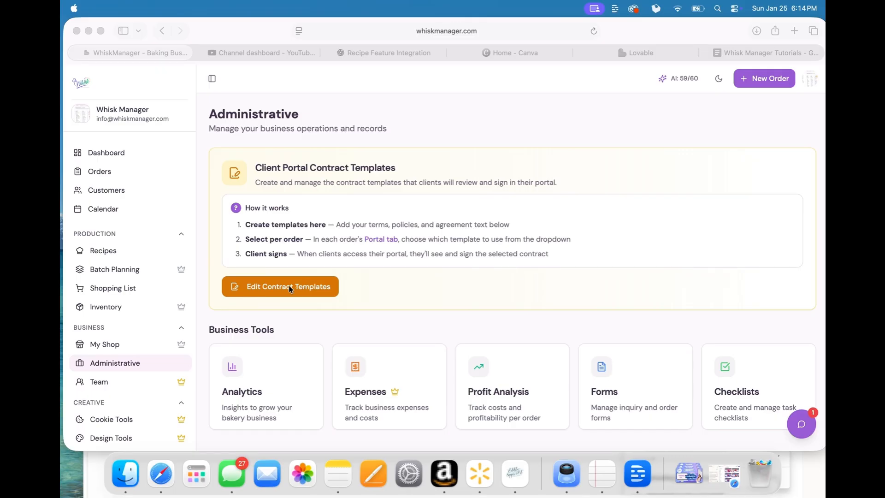
Step: Open the client portal contract templates and review the Standard Contract's agreement questions and policies
left_click(273, 292)
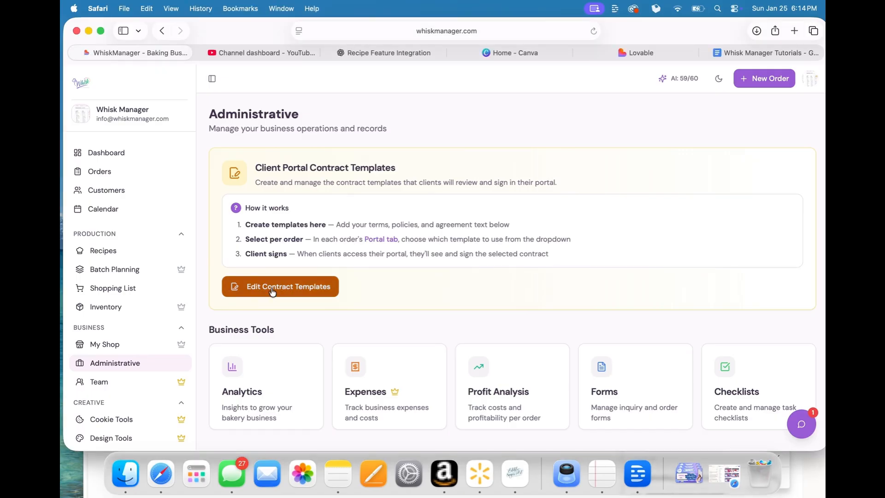
left_click(274, 292)
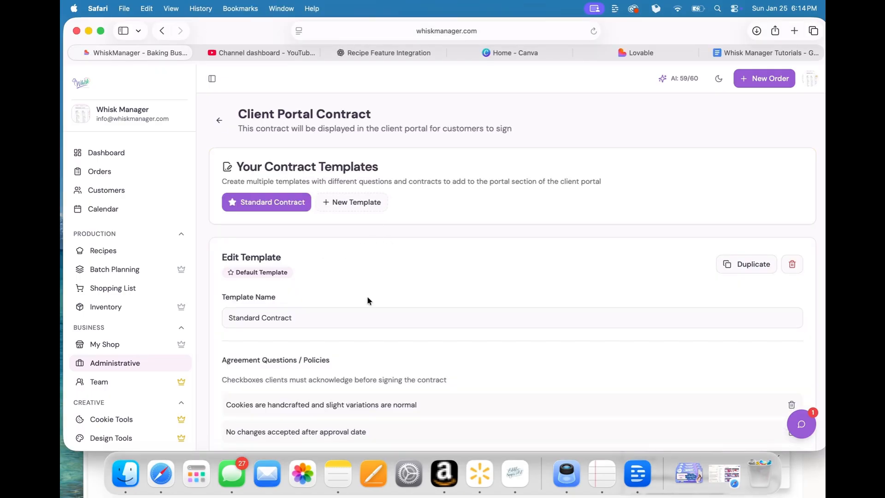
scroll(368, 300, "down", 5)
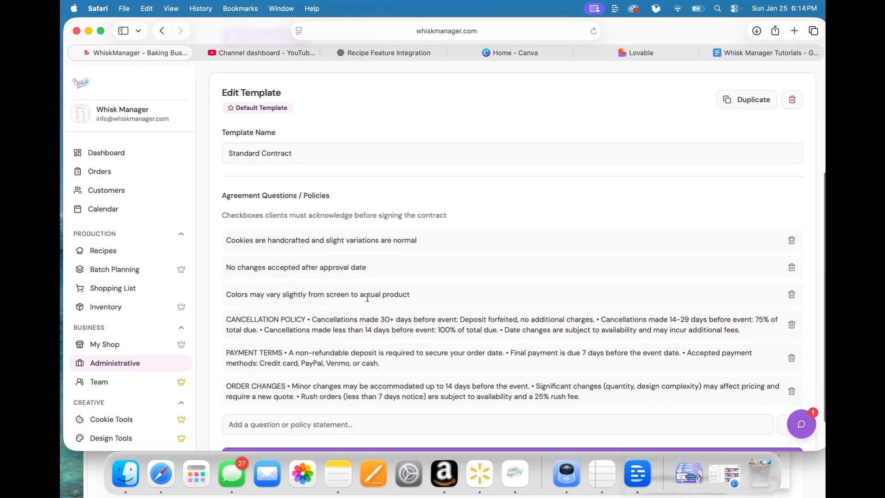
scroll(368, 297, "down", 1)
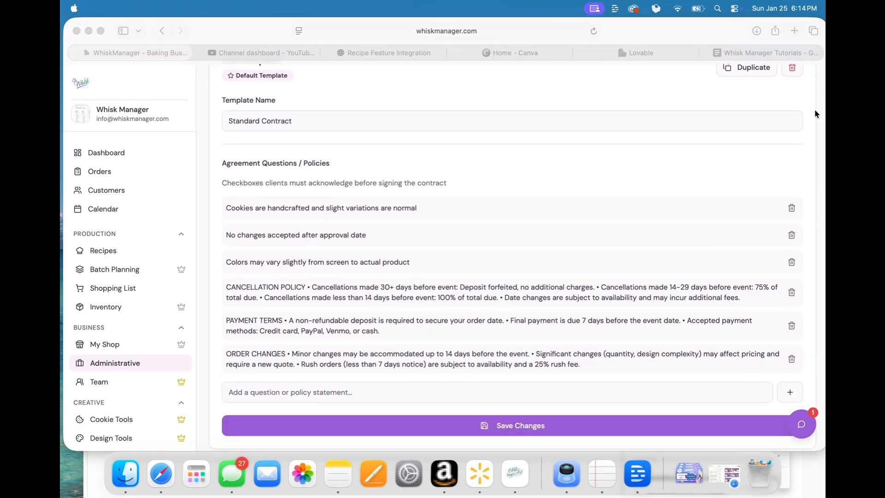
scroll(410, 285, "up", 5)
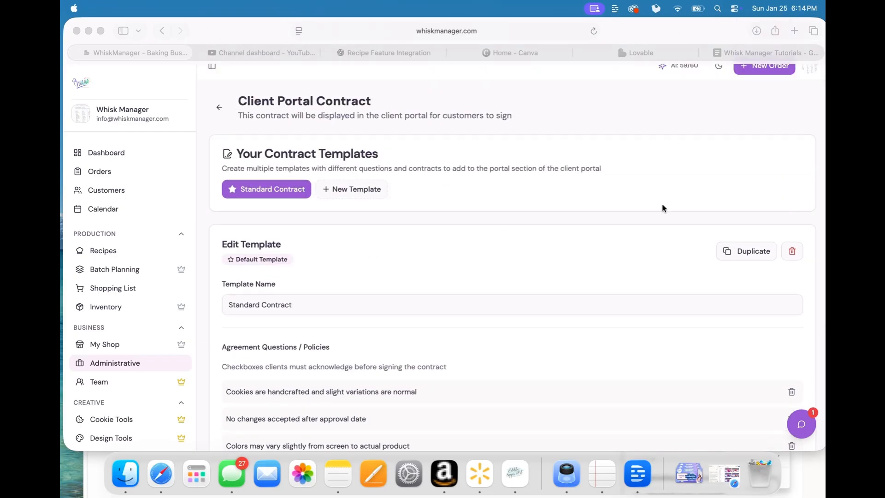
Step: Duplicate the Standard Contract template and name the copy "Wedding Cakes"
left_click(746, 254)
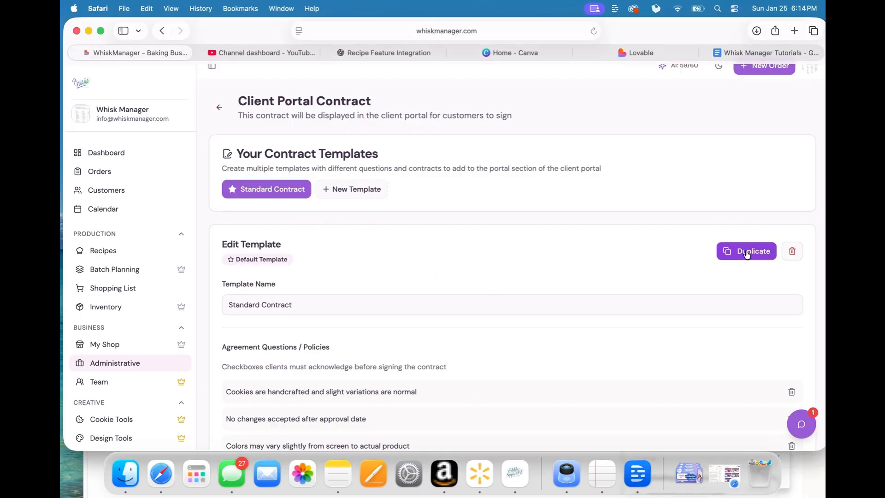
left_click(747, 254)
scroll(406, 298, "down", 2)
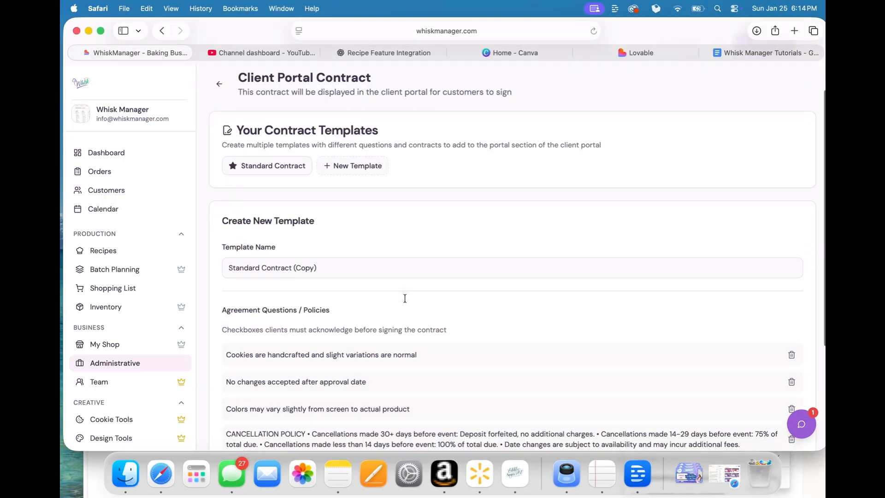
left_click(317, 259)
key("super+a")
type("W")
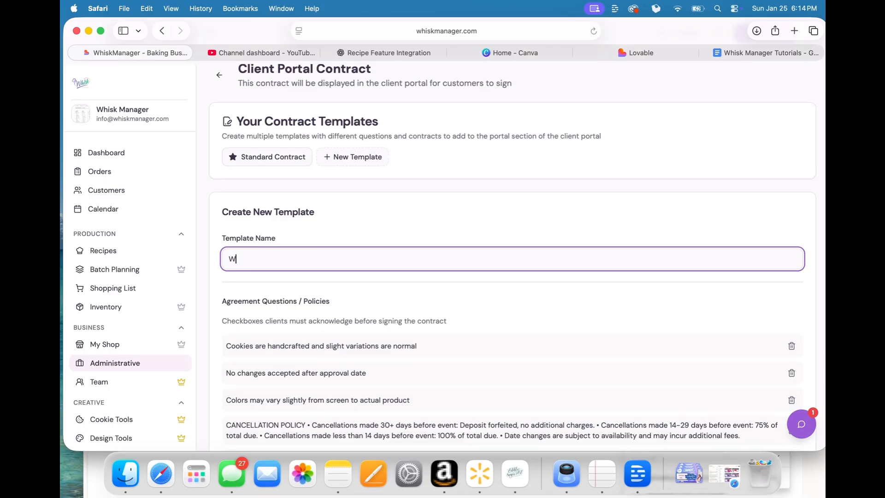
type("edding Cakes")
Step: Add the policy statement "Wedding Cakes can not be picked up." to the new template's agreement policies
scroll(388, 326, "down", 5)
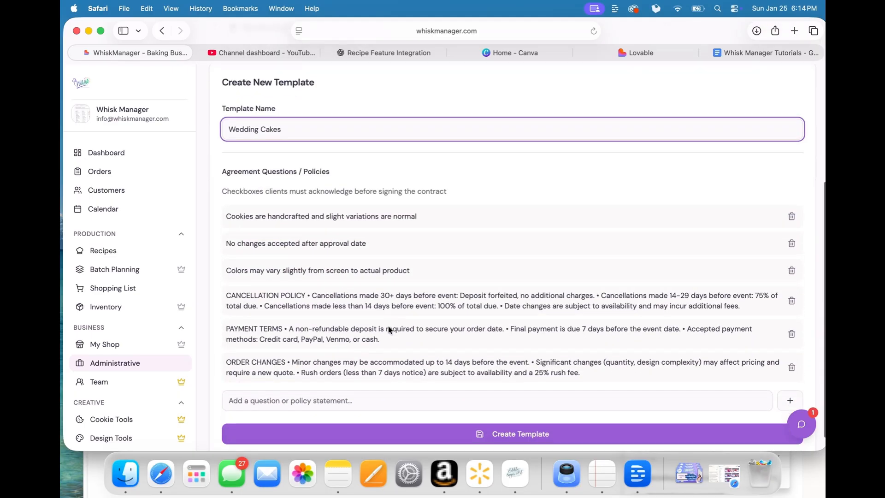
left_click(340, 386)
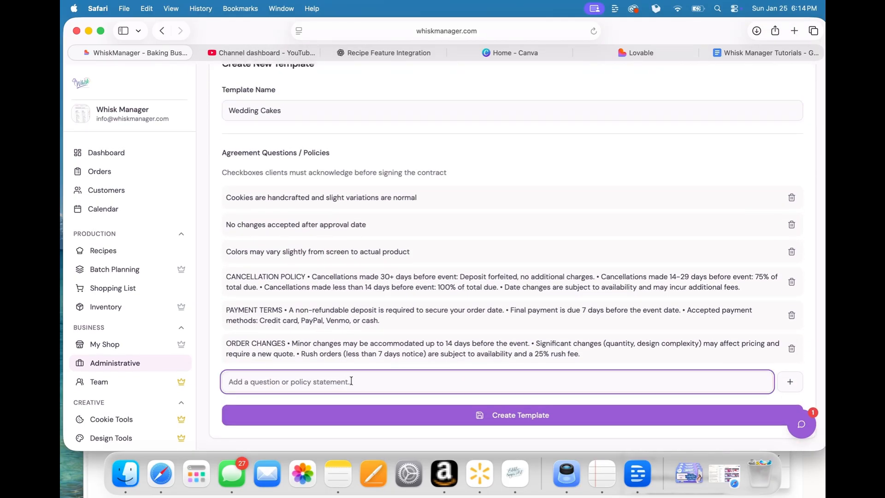
type("Wedding ")
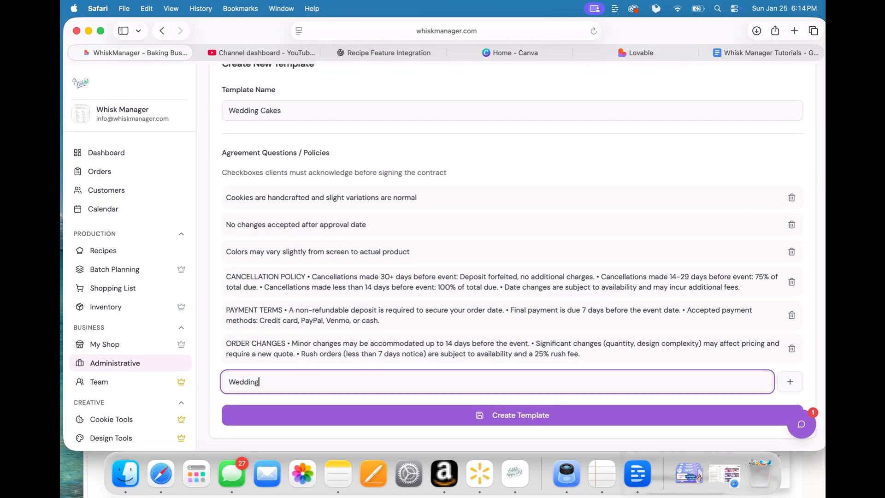
type("Cakes can not be picked up.")
left_click(790, 382)
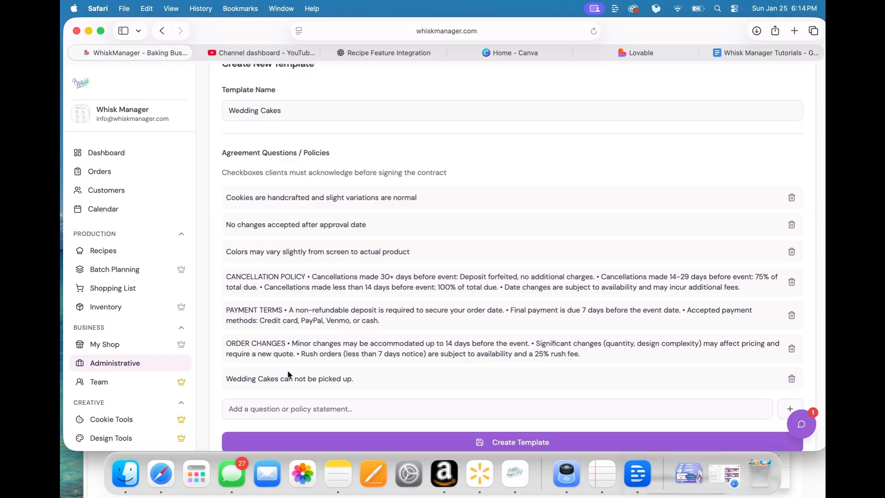
Step: Create the Wedding Cakes contract template and look over its saved policies
scroll(438, 374, "down", 2)
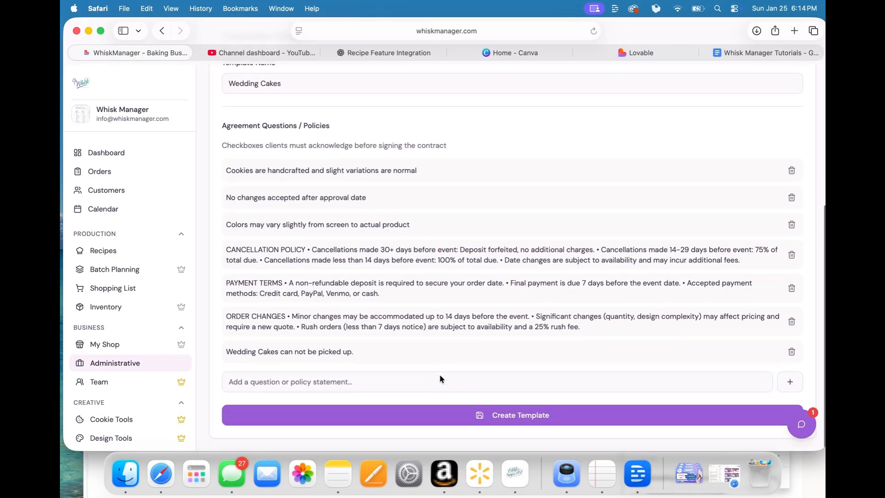
left_click(495, 422)
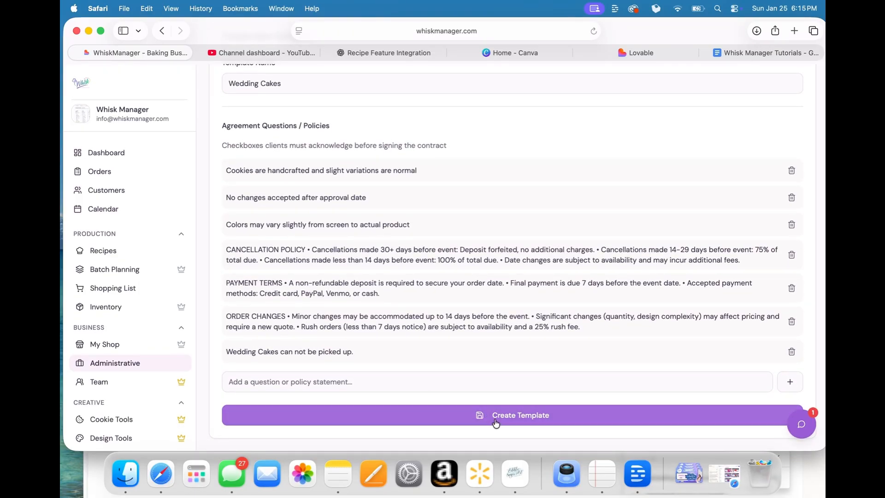
scroll(547, 365, "down", 1)
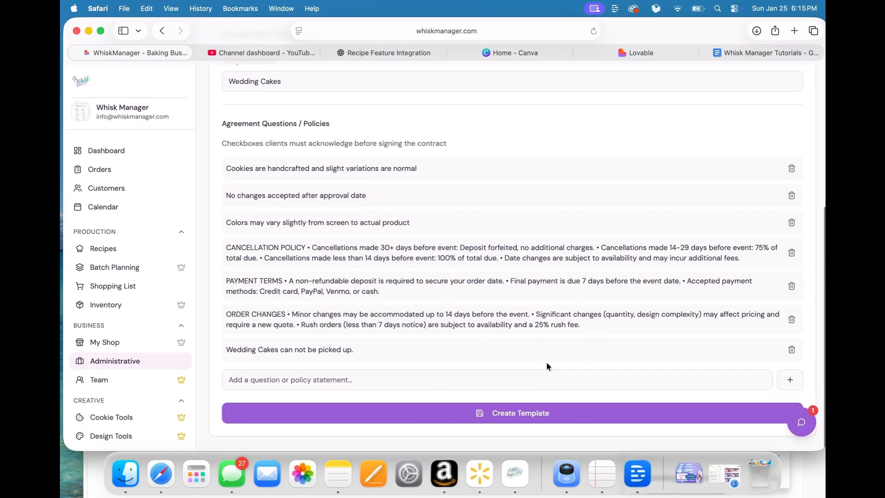
left_click(517, 415)
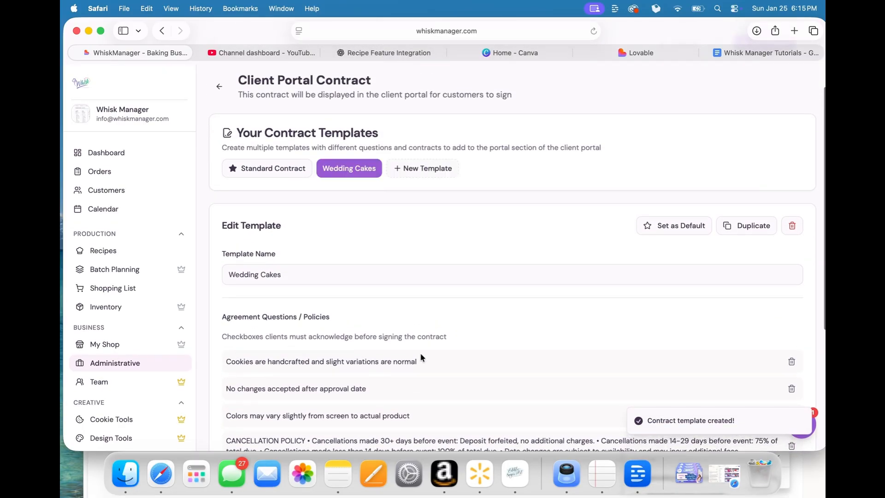
scroll(421, 357, "down", 5)
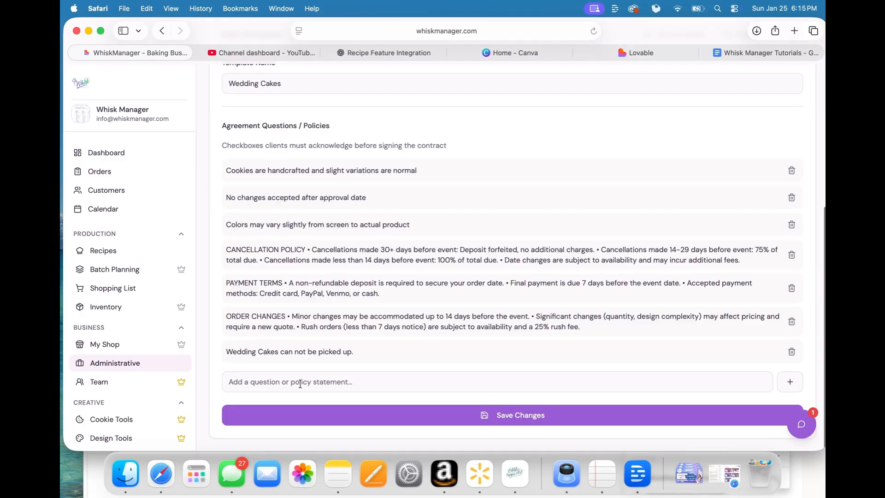
scroll(366, 251, "up", 3)
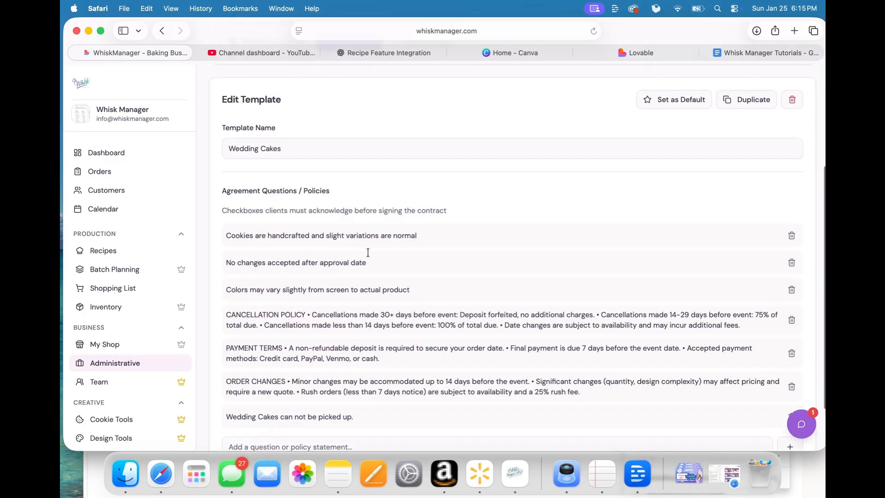
scroll(427, 239, "up", 2)
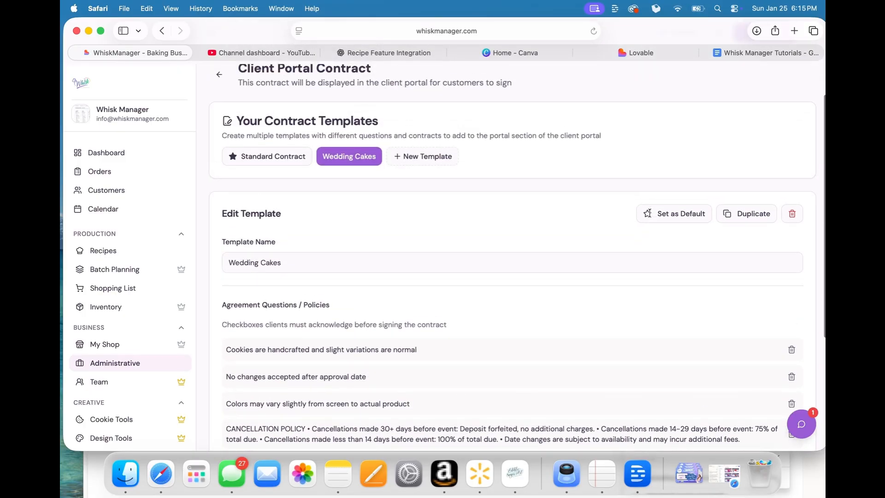
Step: In the birthday order's portal settings, choose Wedding Cakes as the contract template
left_click(103, 173)
left_click(292, 199)
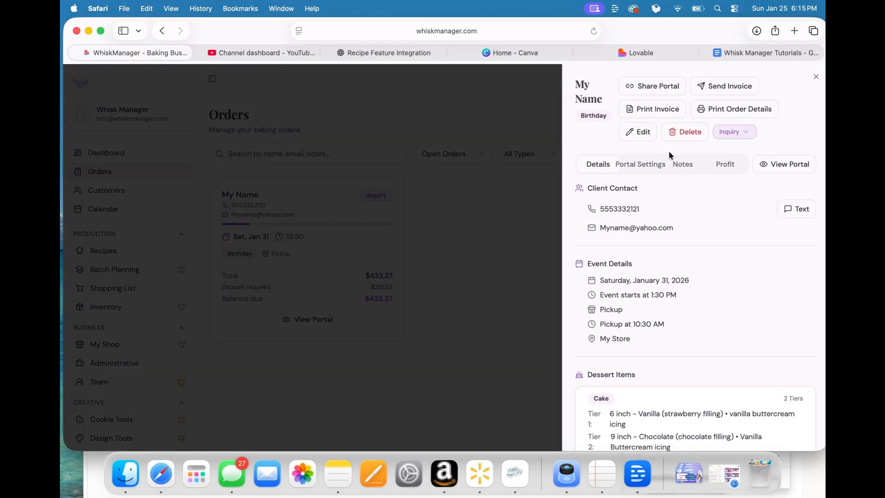
left_click(639, 167)
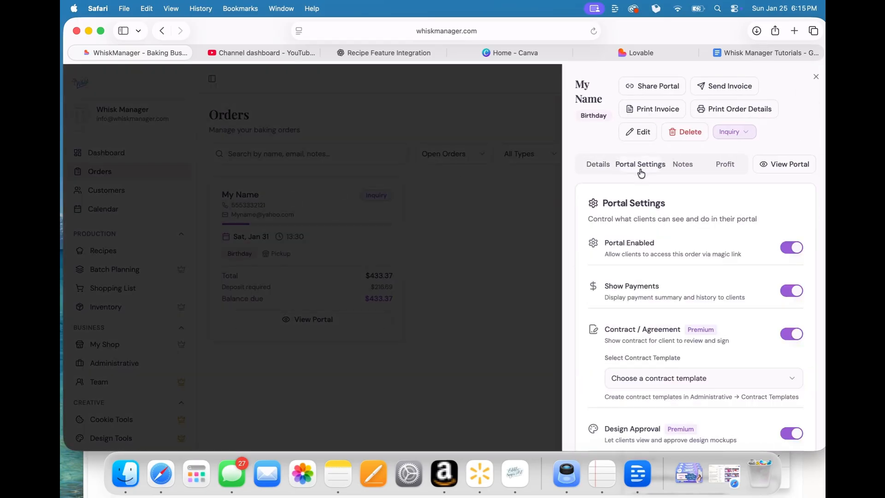
scroll(651, 278, "down", 2)
left_click(667, 317)
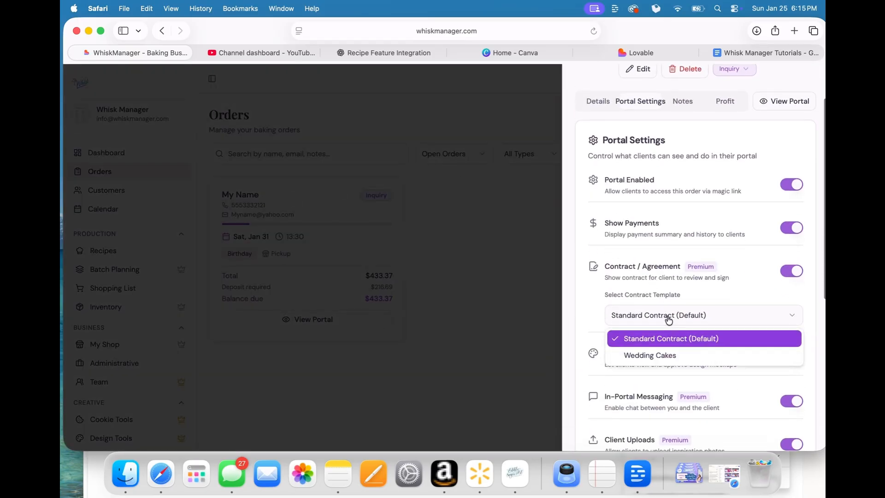
left_click(667, 357)
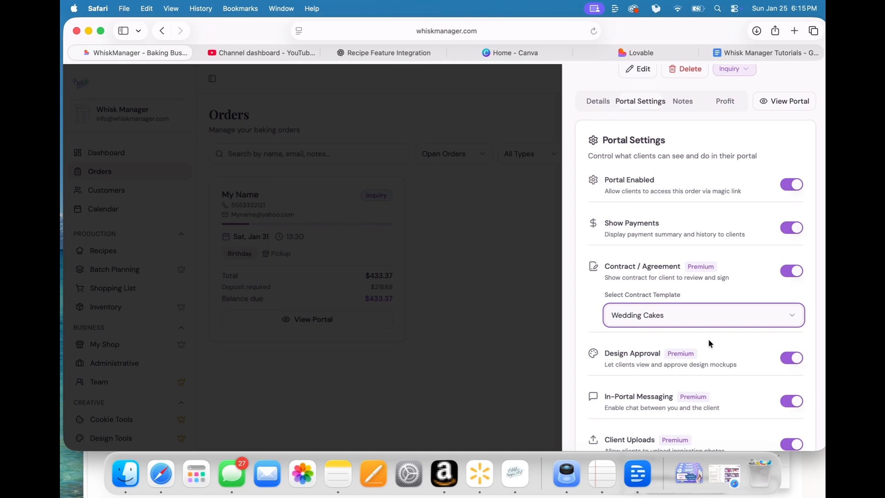
Step: Switch Design Approval off and back on in the order's portal settings
scroll(789, 350, "down", 2)
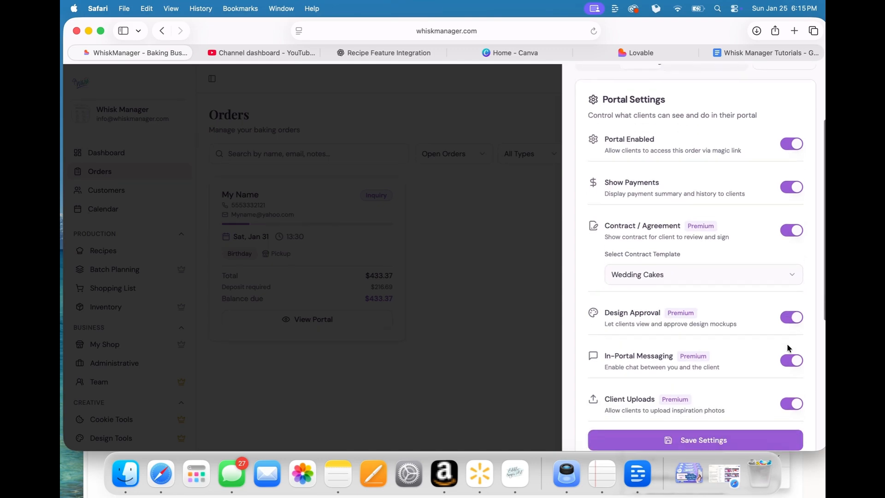
left_click(794, 323)
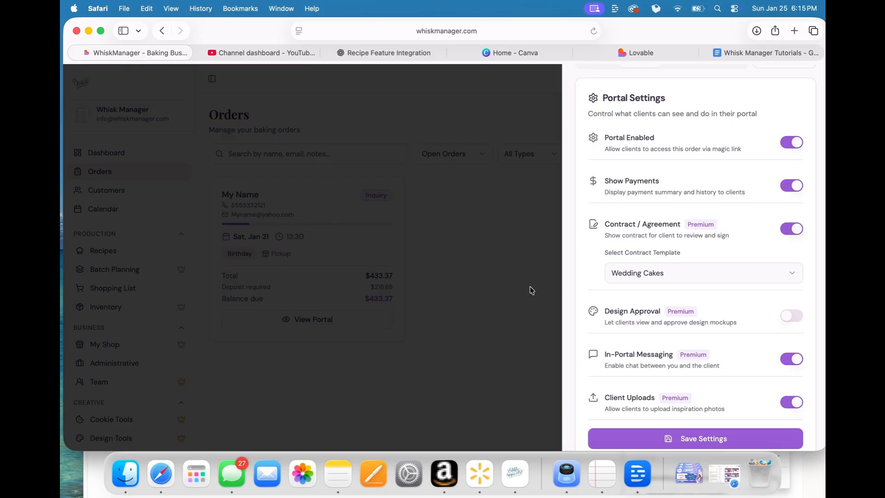
left_click(794, 317)
Step: Review the order's portal settings and final pickup instructions section, and close the order details
scroll(612, 328, "down", 2)
scroll(613, 328, "up", 5)
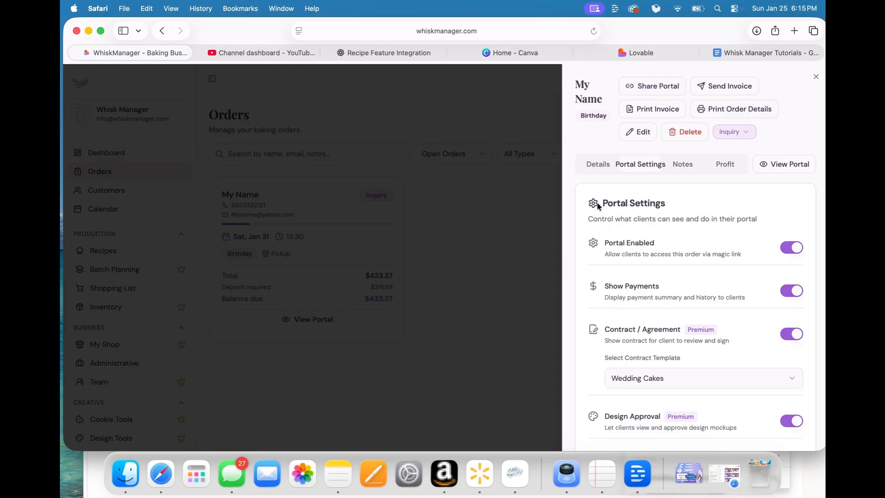
scroll(651, 243, "down", 3)
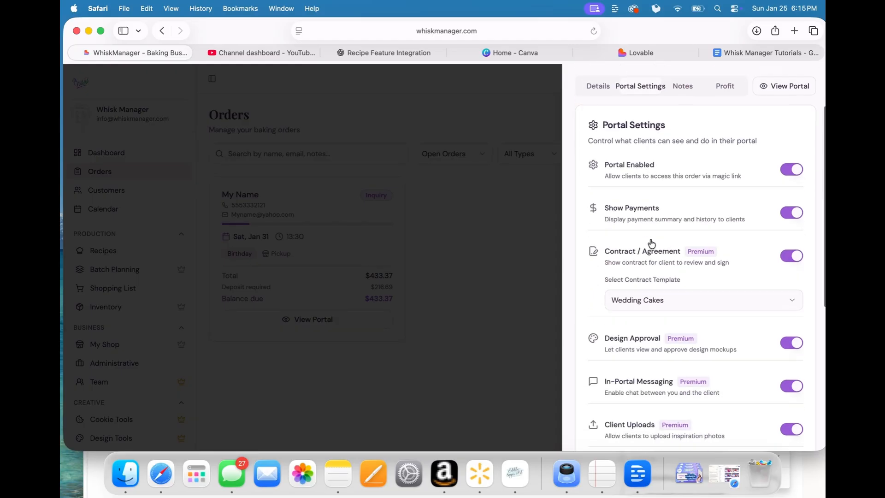
scroll(651, 243, "down", 10)
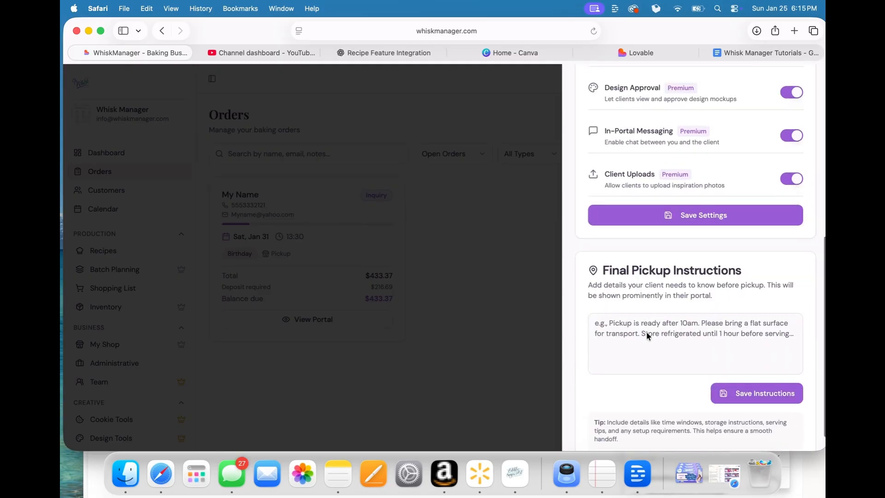
left_click(522, 333)
Step: Open Analytics from the administrative business tools and examine the bakery's performance overview
left_click(110, 363)
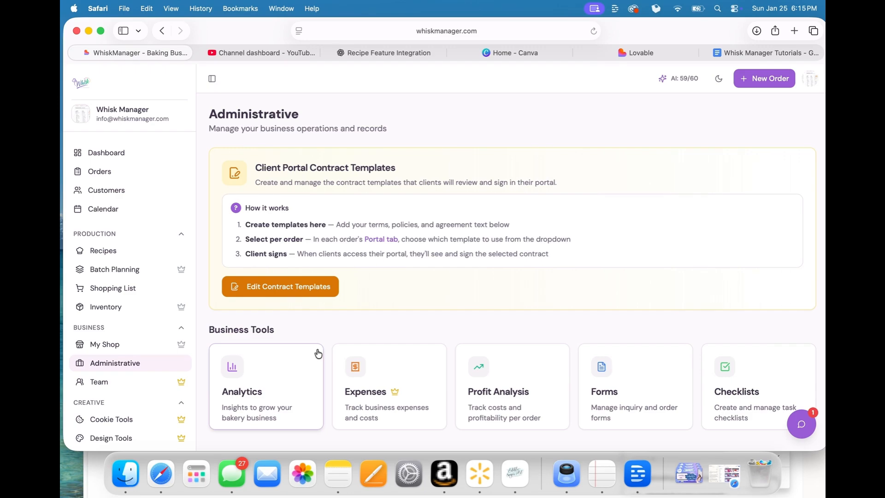
left_click(294, 381)
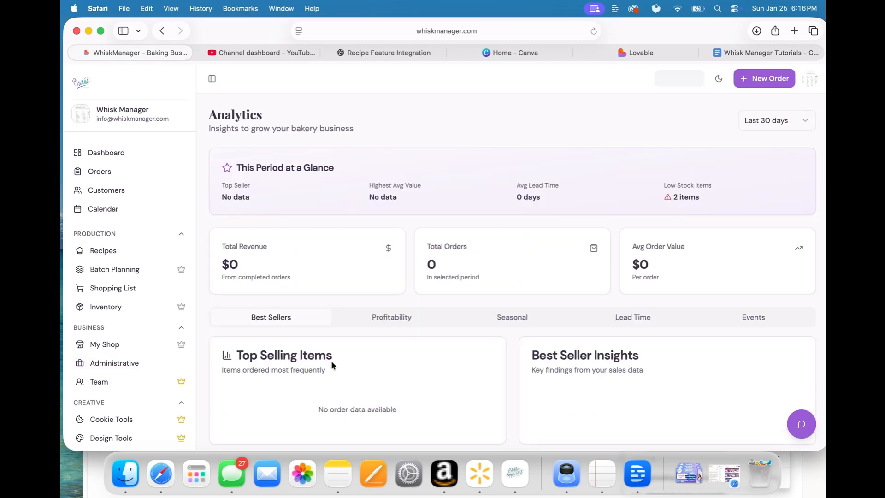
scroll(456, 349, "down", 1)
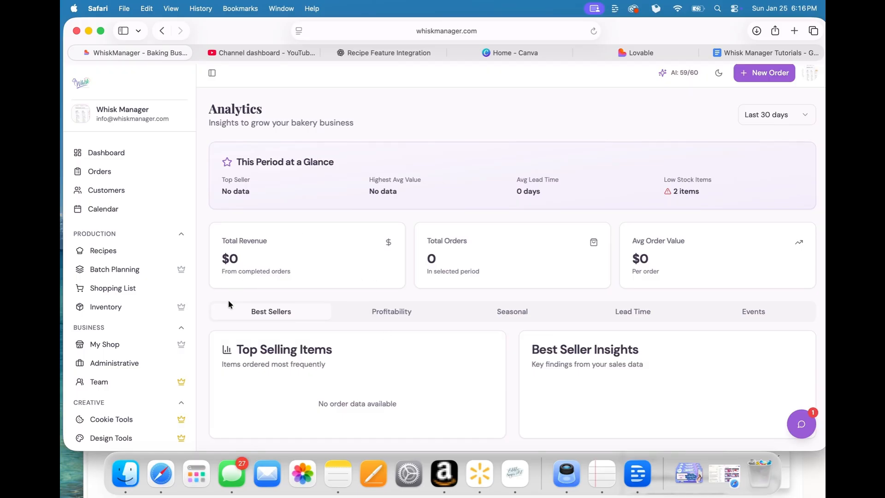
Step: Open Expenses from the administrative business tools, start a new expense and look through its category options
left_click(136, 363)
left_click(373, 353)
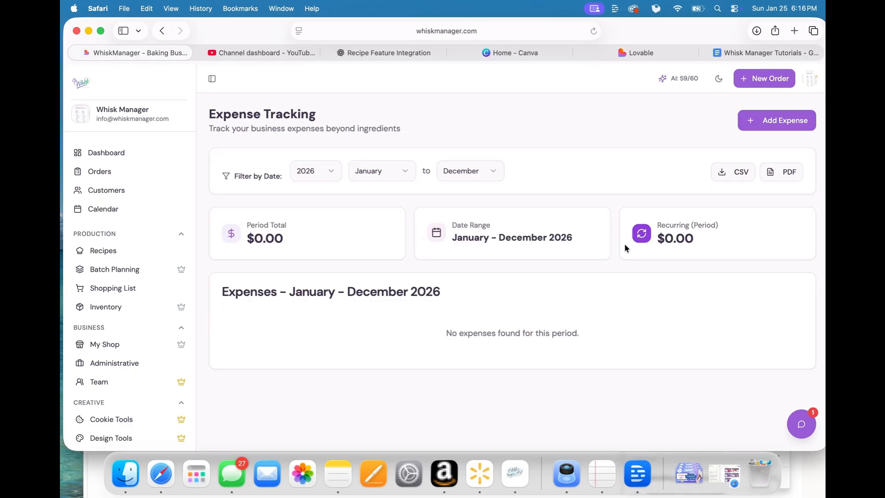
left_click(774, 121)
left_click(454, 146)
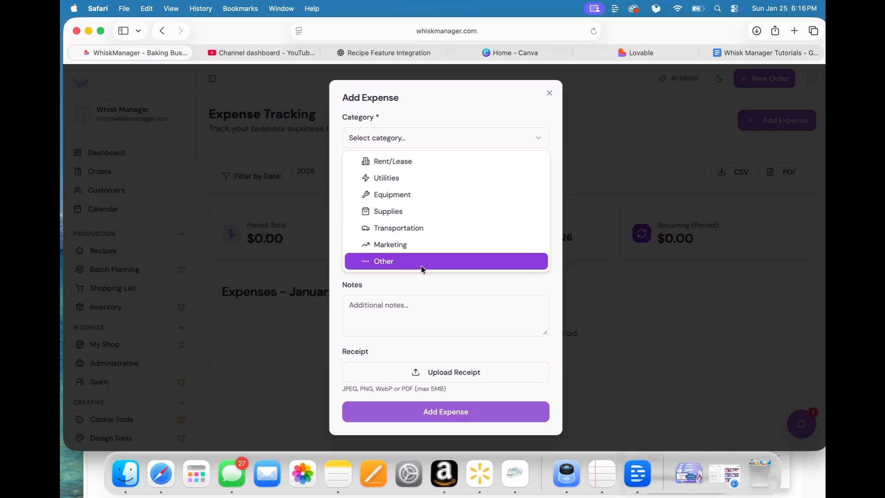
left_click(450, 300)
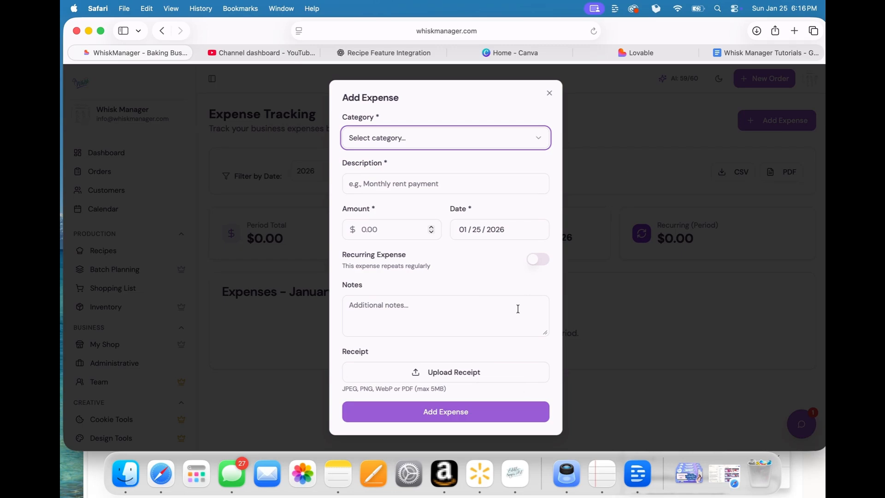
Step: Examine the new expense's receipt upload and recurring frequency options, and close the form without saving
left_click(486, 371)
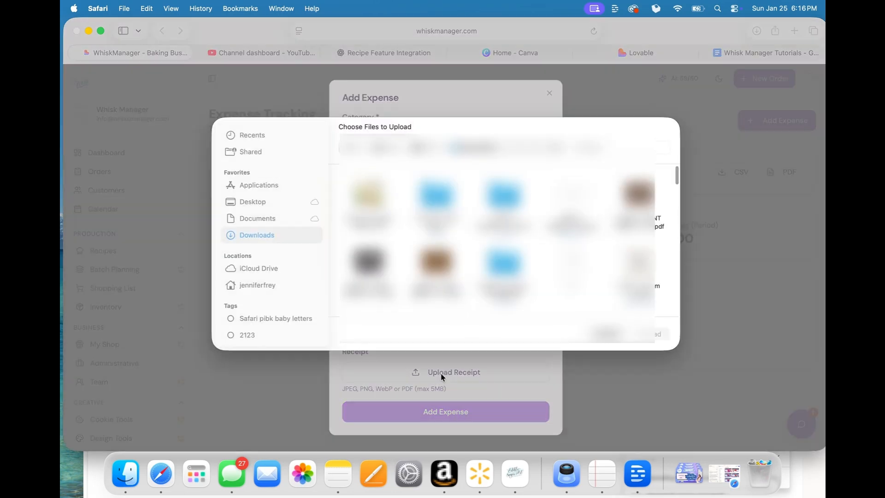
left_click(605, 334)
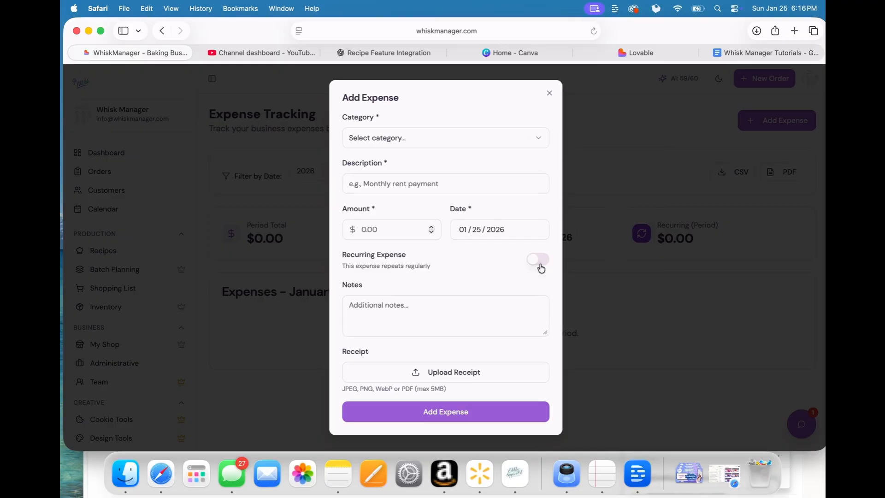
left_click(538, 261)
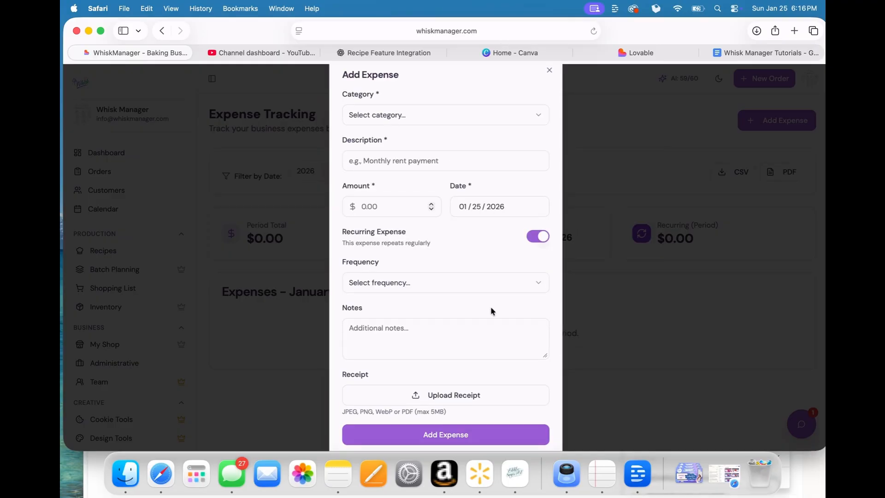
left_click(502, 279)
left_click(498, 264)
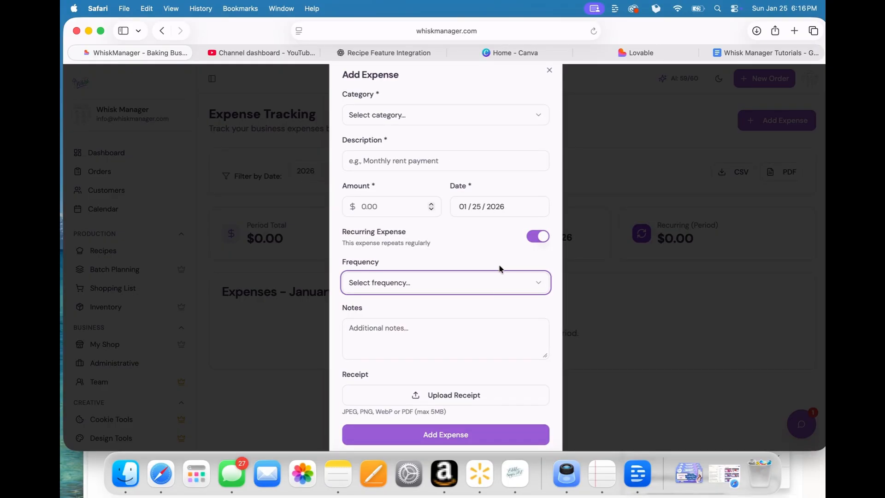
left_click(549, 71)
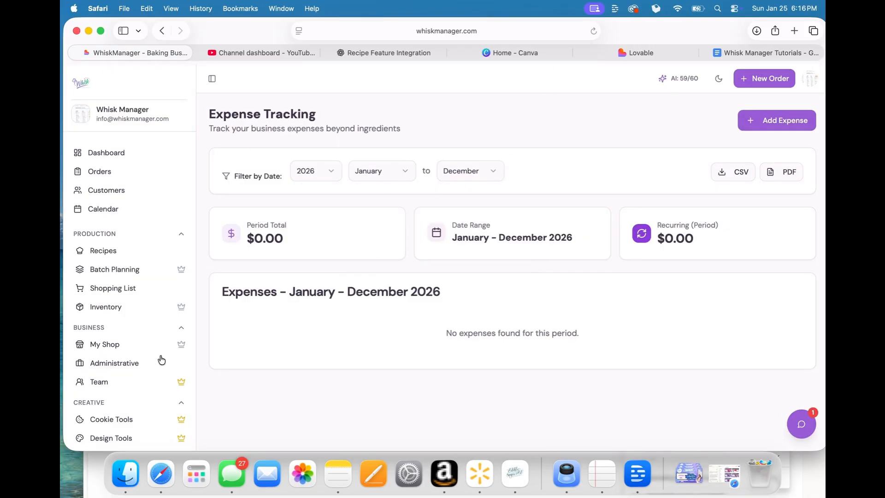
Step: Open Profit Analysis from the administrative business tools and examine its revenue, cost, profit trend and order profitability sections
left_click(125, 365)
left_click(513, 378)
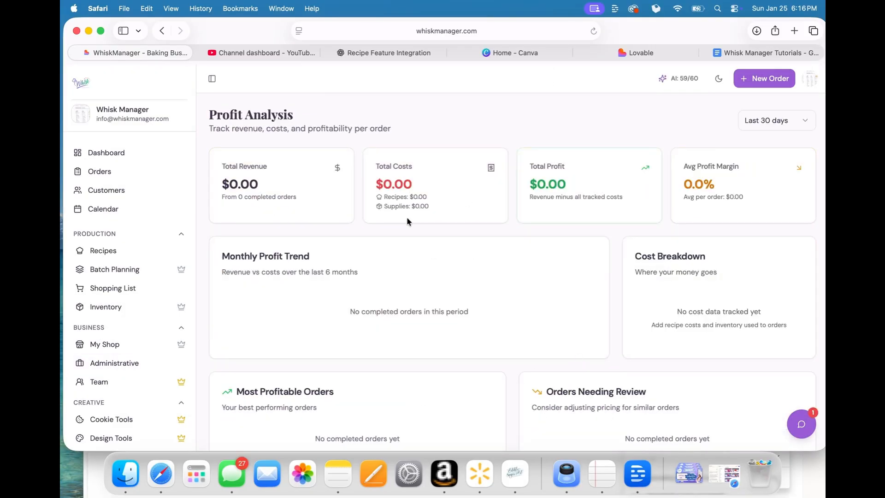
scroll(523, 318, "down", 5)
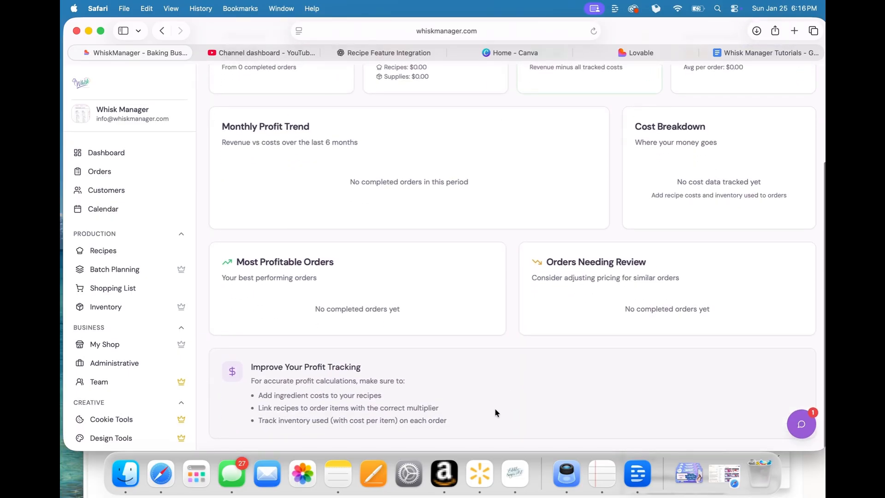
scroll(515, 274, "up", 1)
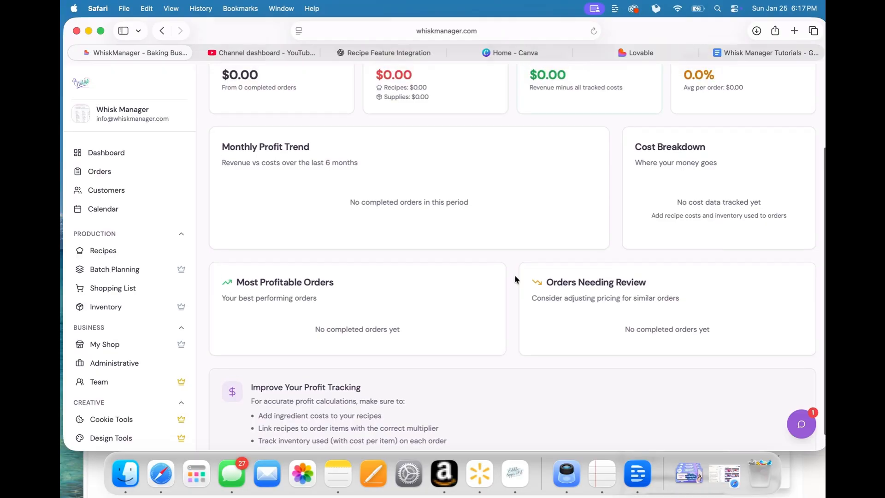
scroll(514, 279, "up", 4)
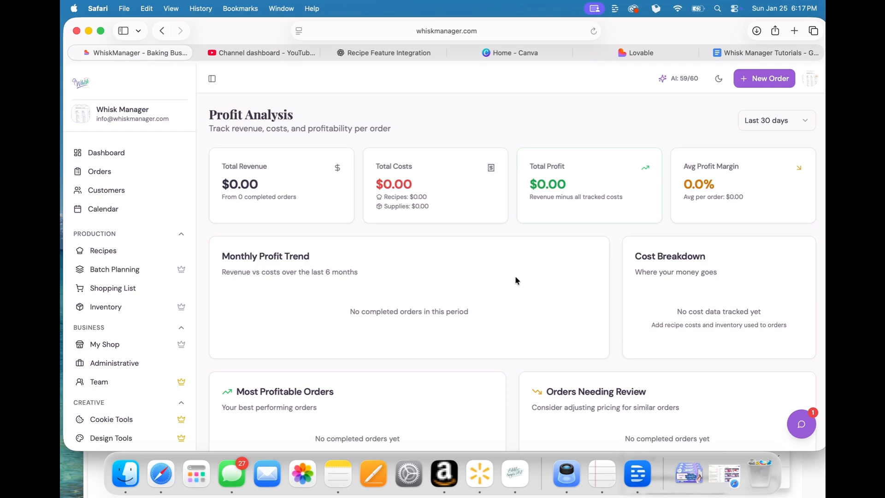
Step: Open Forms from the administrative business tools, preview the Wedding Cake Agreement and return to the Forms & Documents page
left_click(133, 364)
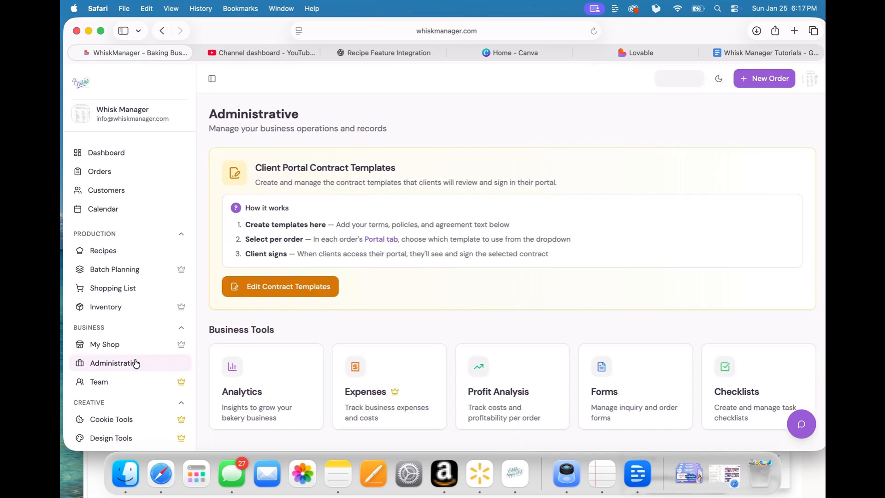
left_click(635, 368)
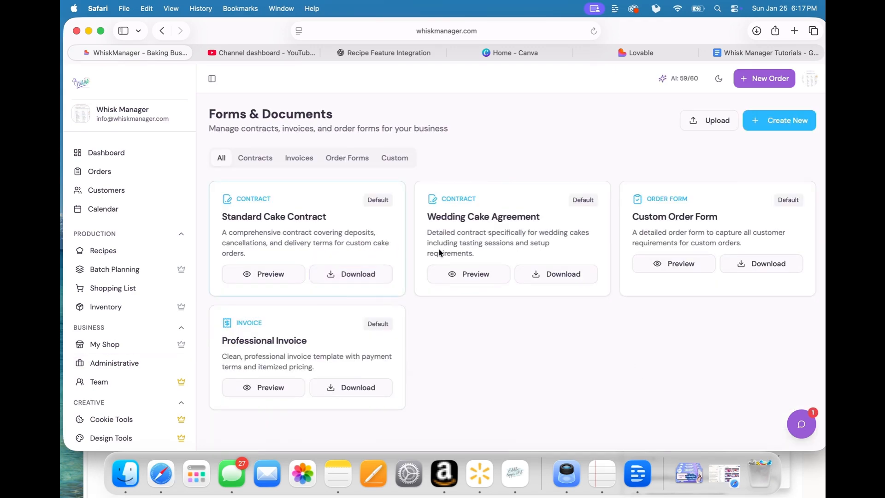
left_click(464, 277)
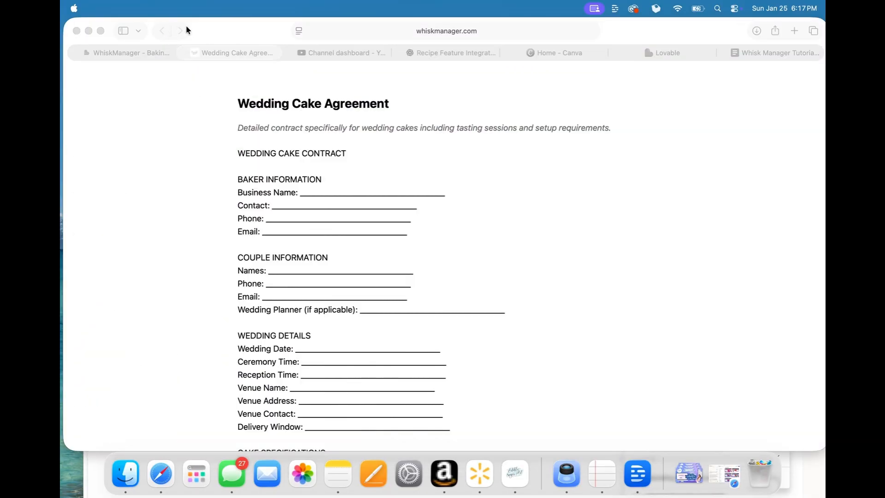
left_click(117, 54)
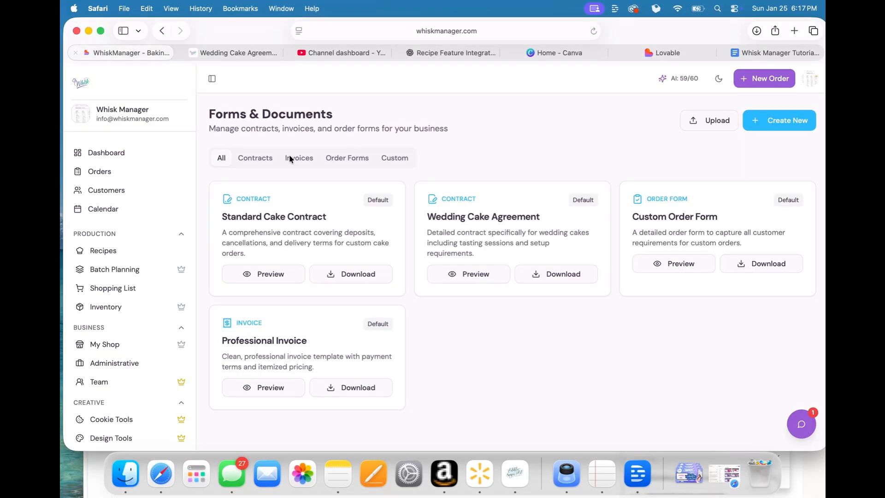
Step: Open Checklists from the administrative business tools and create a checklist from the Decorating Day Checklist template
left_click(111, 367)
left_click(750, 379)
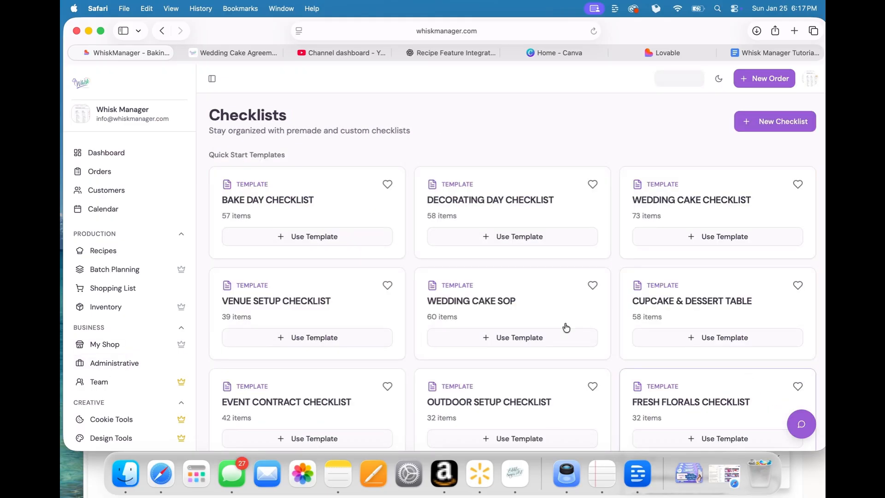
left_click(505, 339)
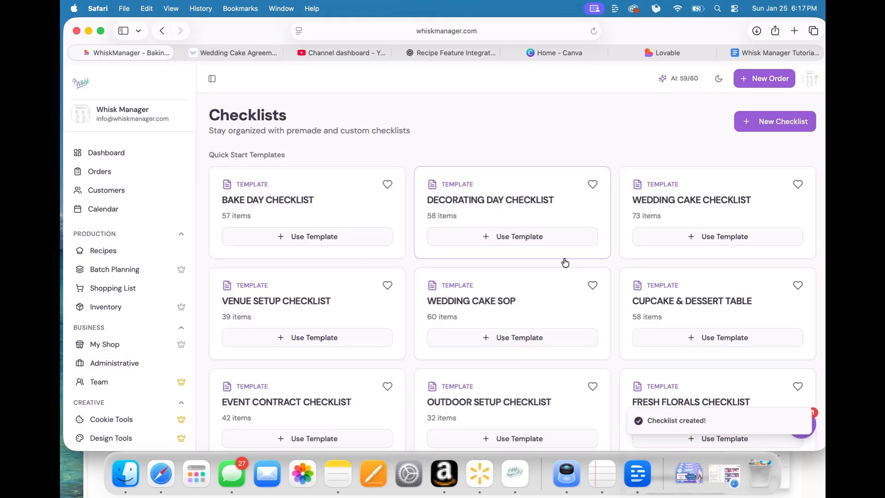
scroll(414, 291, "down", 5)
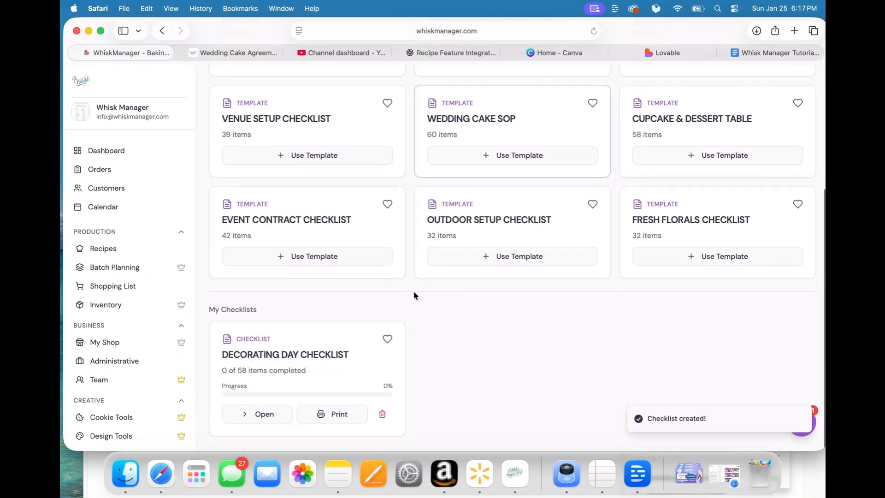
Step: Open the new Decorating Day checklist and mark off "Cakes fully chilled and level" and "Cupcakes at room temp (if frosting today)"
left_click(293, 357)
scroll(393, 382, "down", 6)
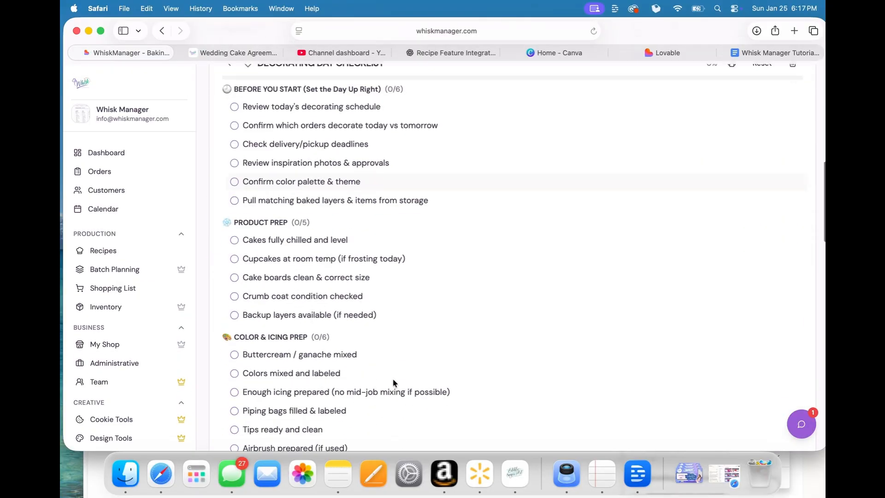
scroll(393, 380, "down", 2)
left_click(234, 190)
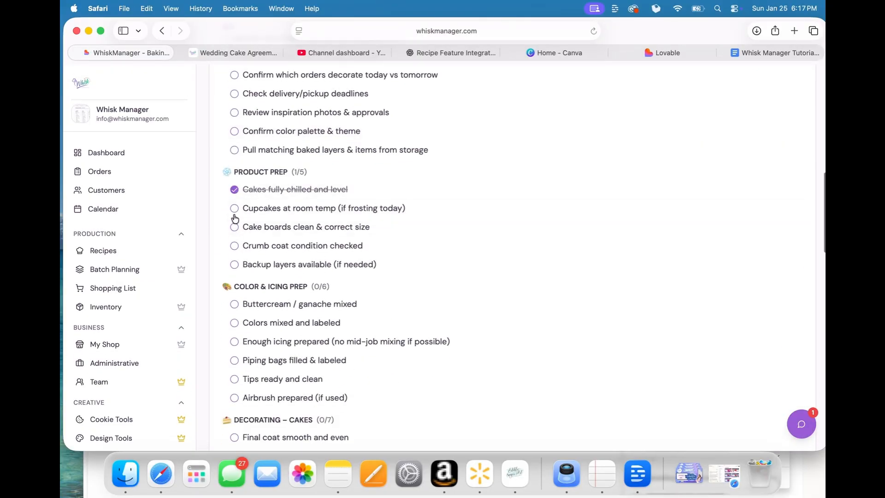
left_click(234, 208)
Step: Examine the Decorating Day checklist's options and all its sections down to the new item field, and return to the template list
scroll(317, 214, "up", 5)
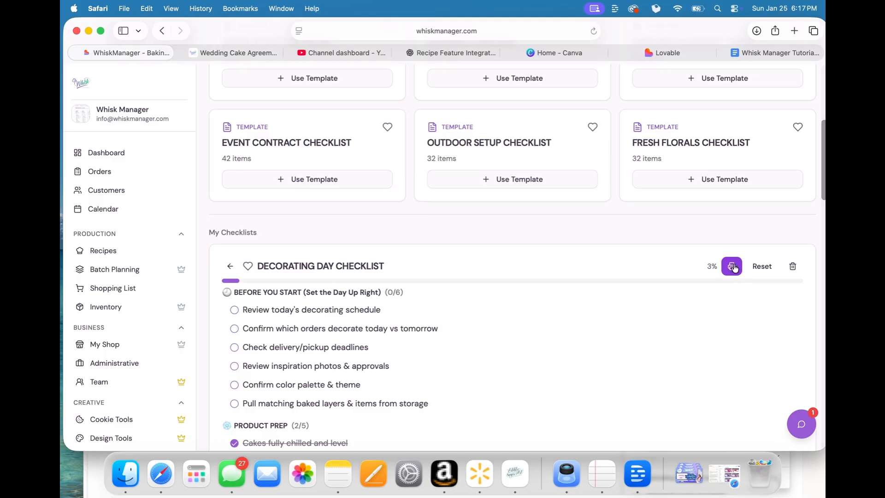
scroll(348, 313, "down", 6)
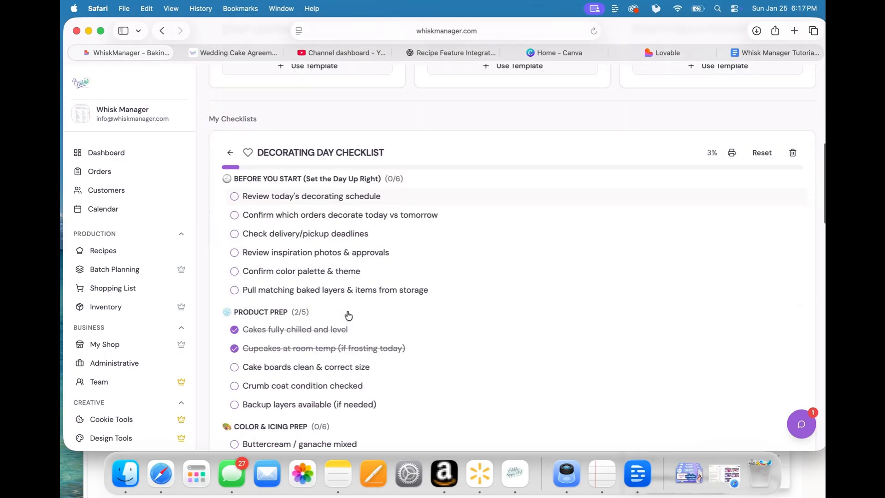
scroll(348, 316, "down", 9)
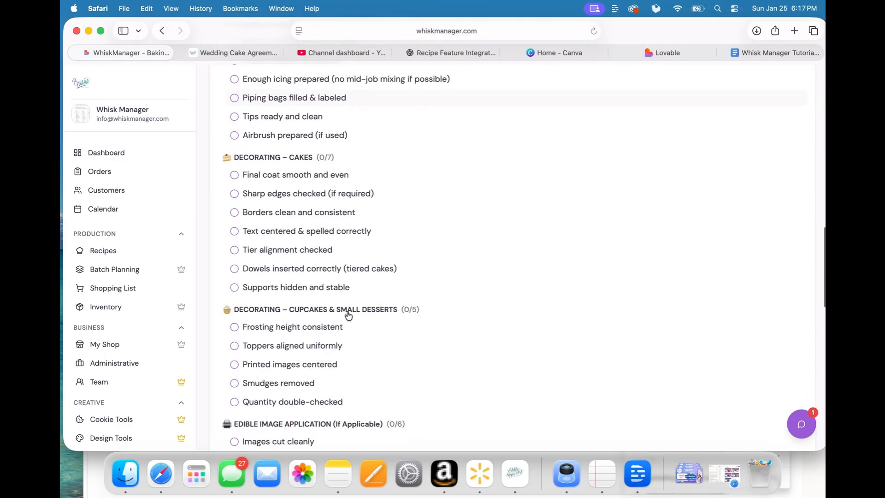
scroll(348, 315, "down", 11)
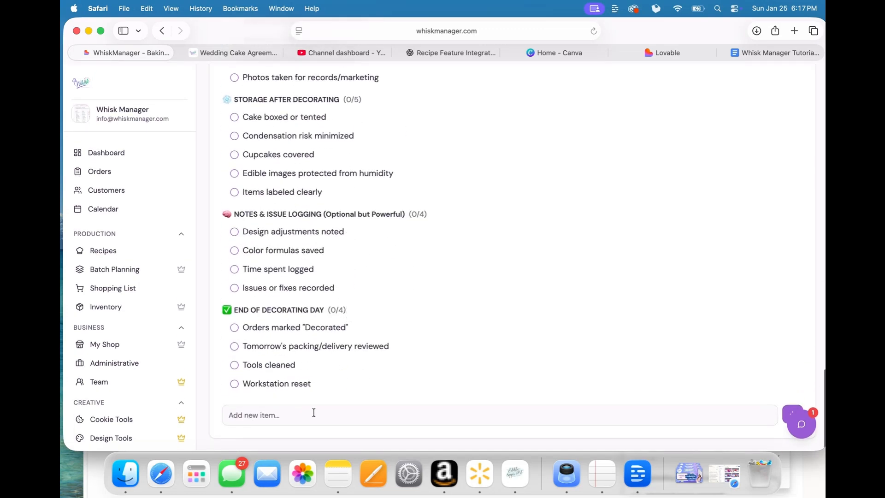
scroll(399, 241, "up", 20)
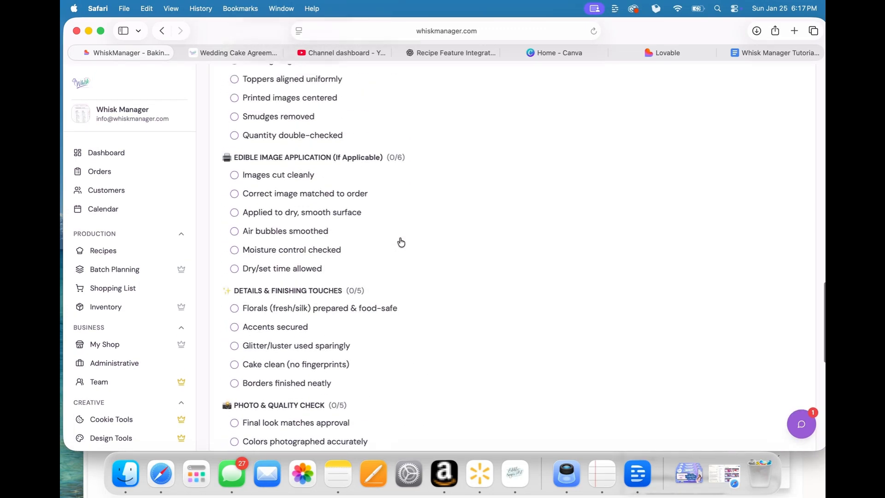
scroll(400, 240, "up", 10)
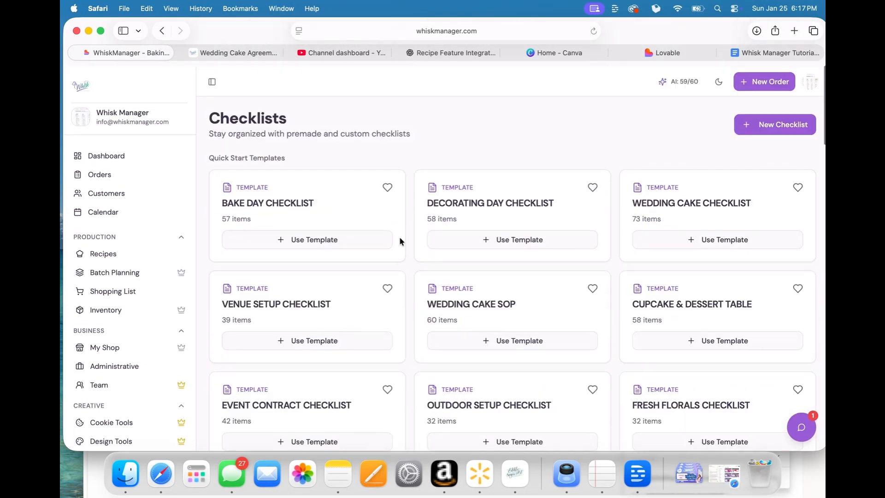